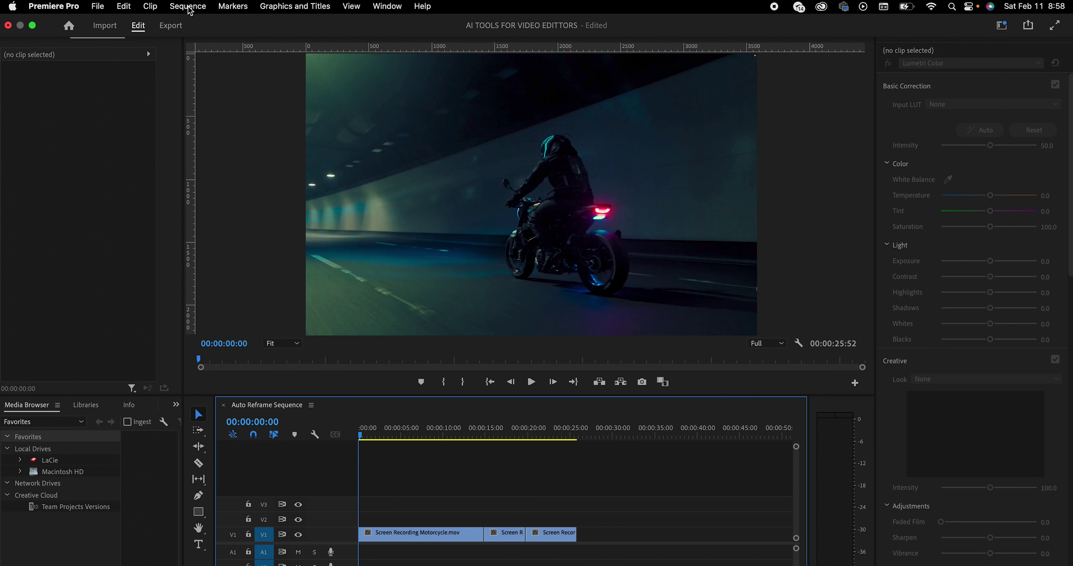
- Auto-reframe the motorcycle sequence into a new Vertical 9:16 sequence
{"action": "left_click", "coordinate": [188, 6]}
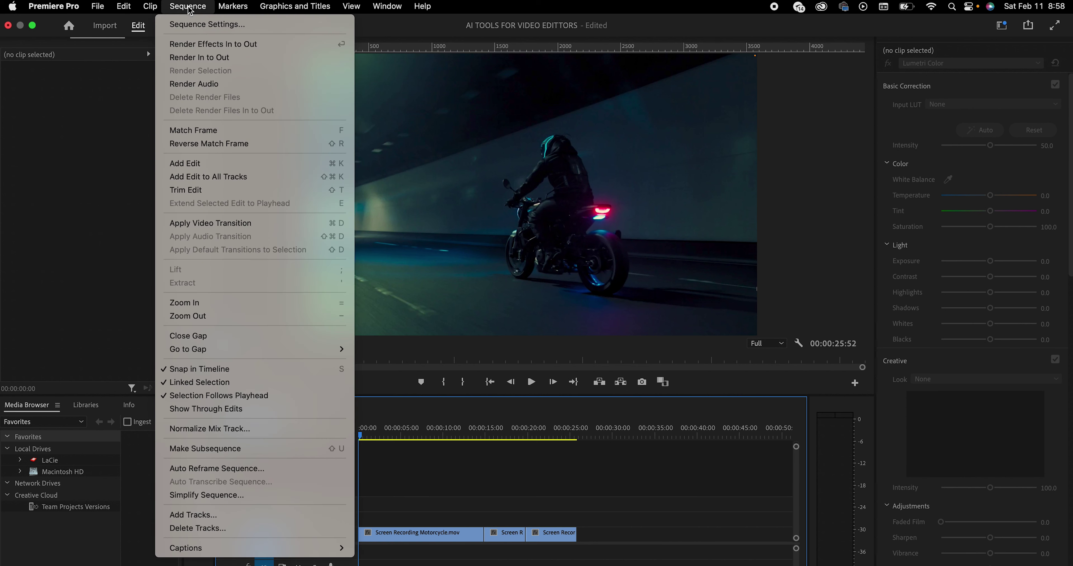
{"action": "left_click", "coordinate": [206, 470]}
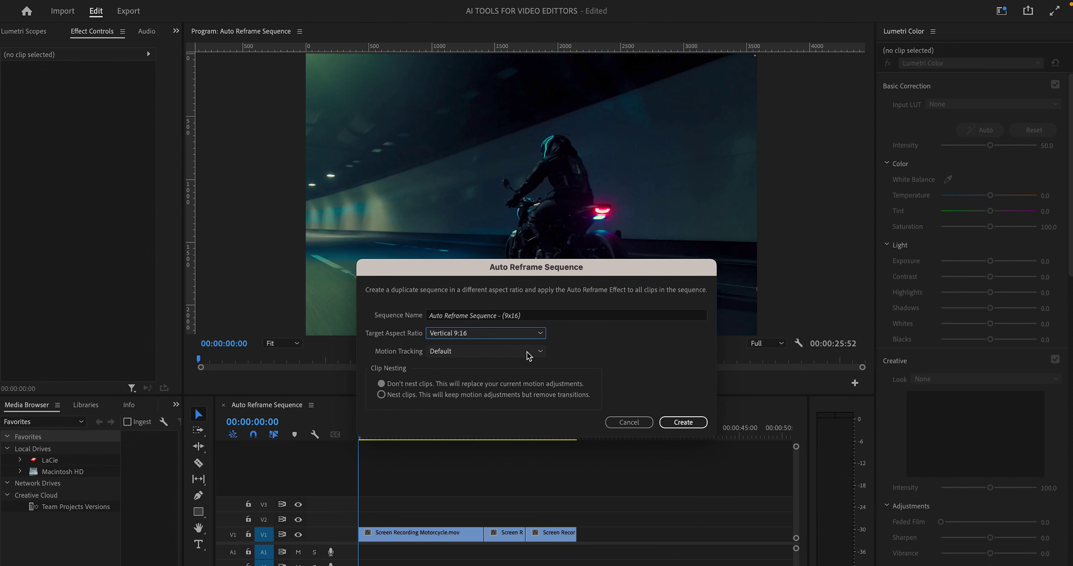
{"action": "left_click", "coordinate": [682, 423]}
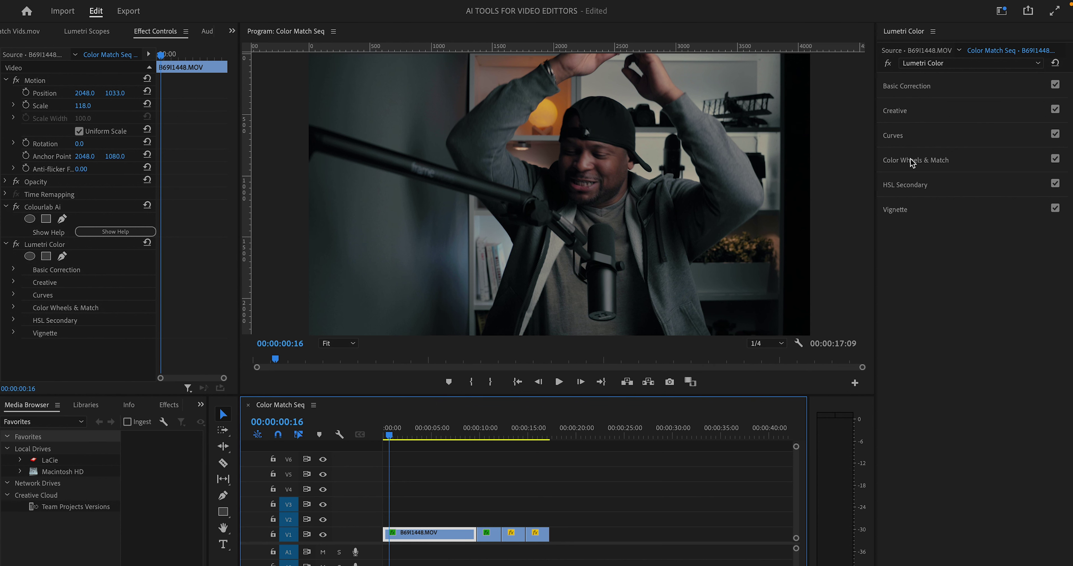
- In Comparison View, apply a colour match from the woman-on-the-phone reference, then play the clip back
{"action": "left_click", "coordinate": [912, 162]}
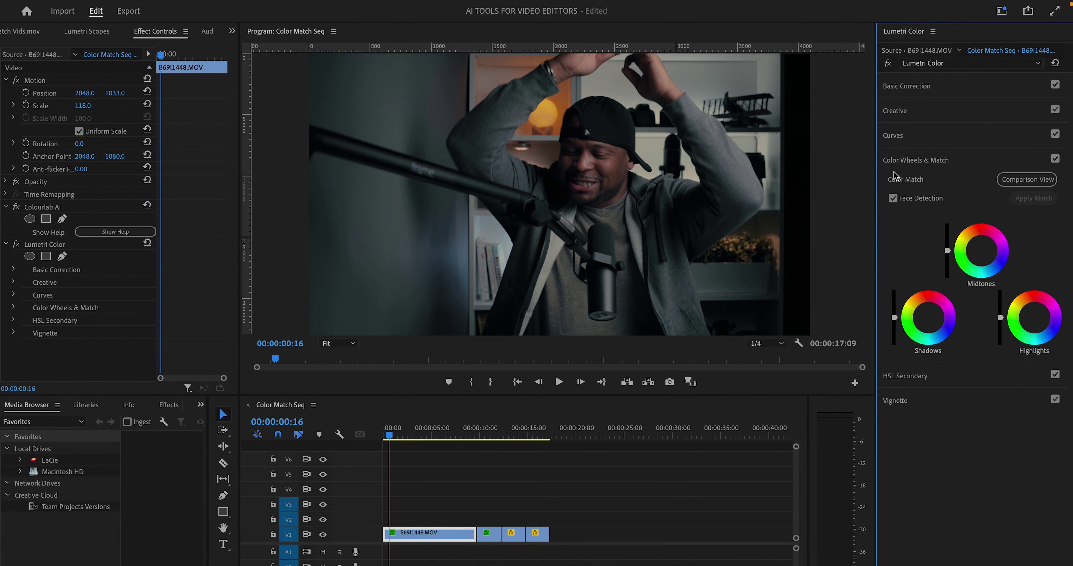
{"action": "left_click", "coordinate": [1028, 180]}
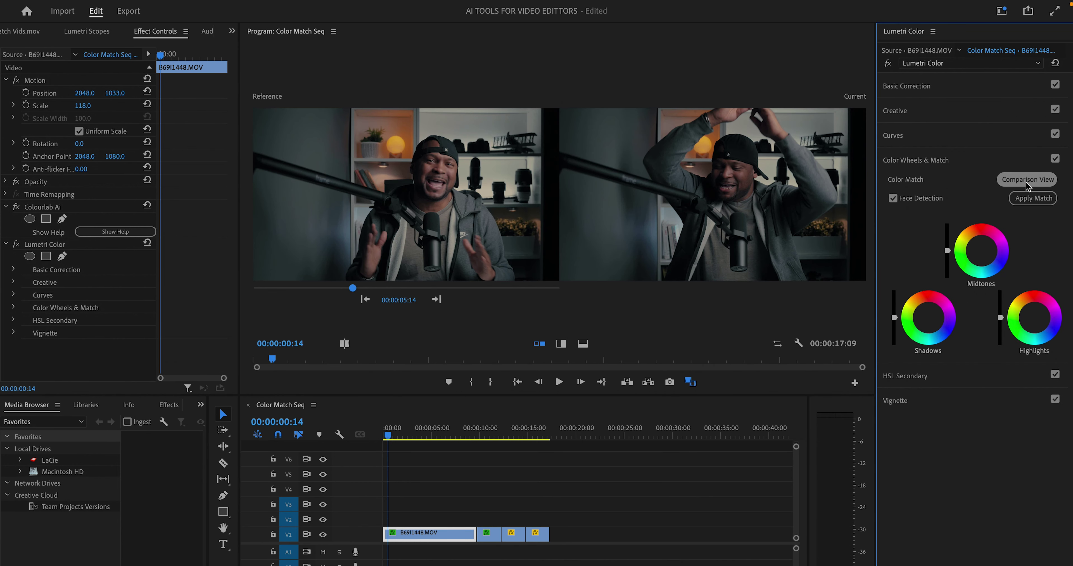
{"action": "left_click_drag", "start_coordinate": [355, 291], "coordinate": [460, 291]}
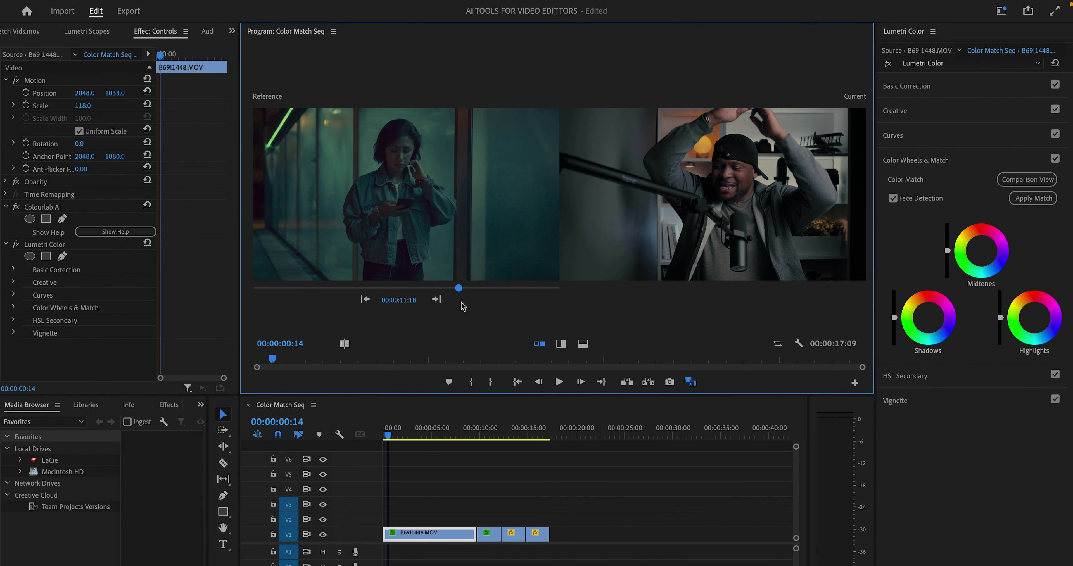
{"action": "left_click", "coordinate": [1041, 201]}
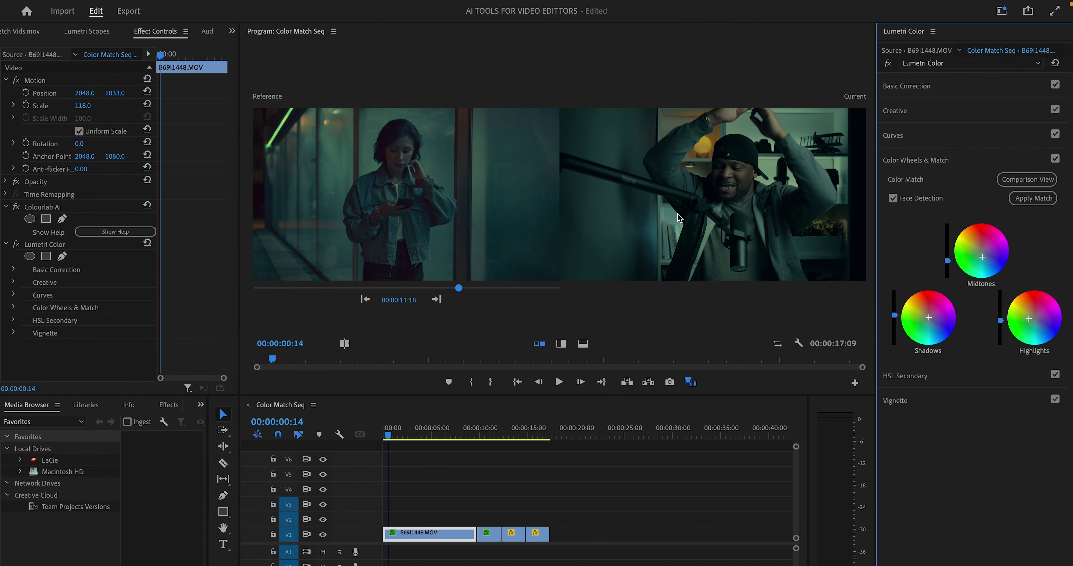
{"action": "left_click", "coordinate": [1037, 180]}
{"action": "key", "text": "space"}
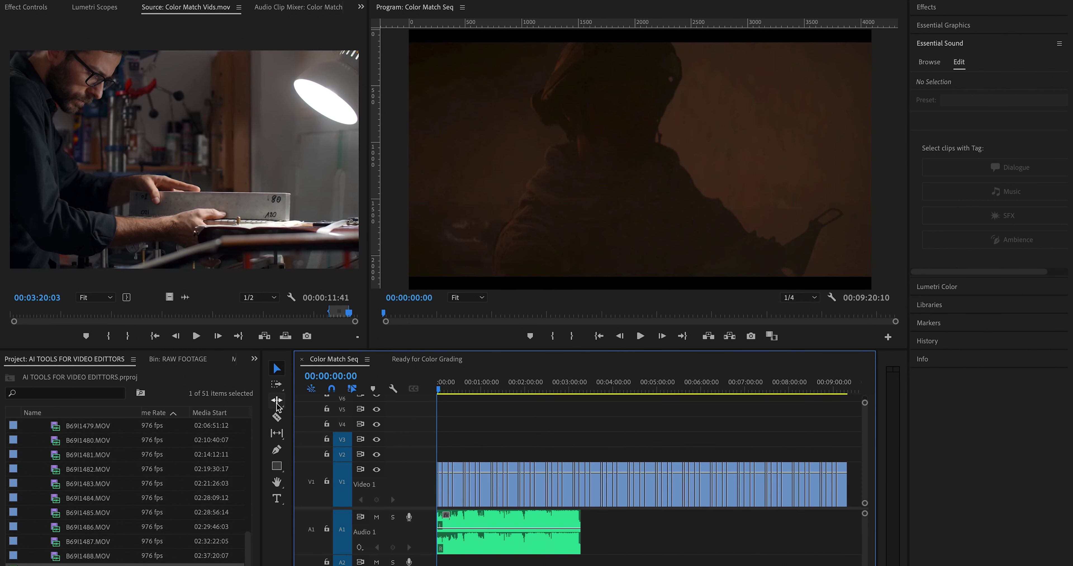
- With the Remix Tool, drag the end of the A1 audio clip out to a longer length
{"action": "left_click", "coordinate": [277, 400]}
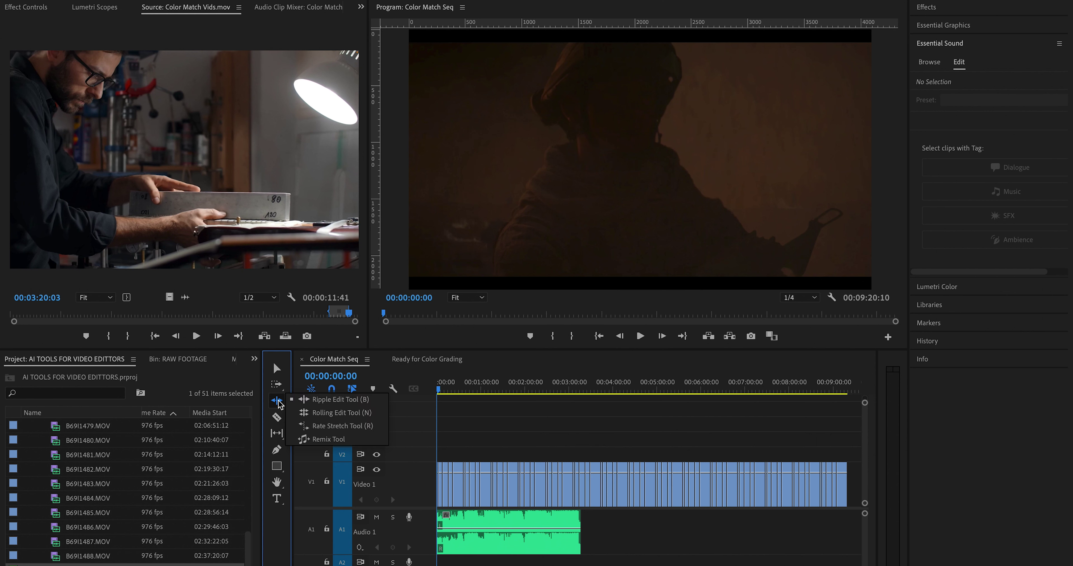
{"action": "left_click", "coordinate": [327, 440]}
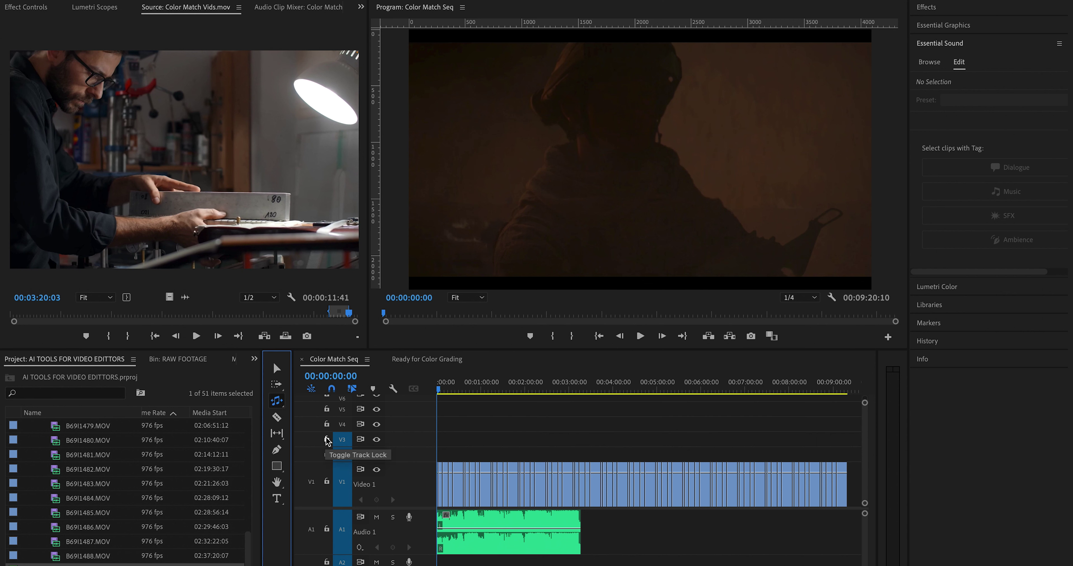
{"action": "left_click_drag", "start_coordinate": [578, 523], "coordinate": [700, 524]}
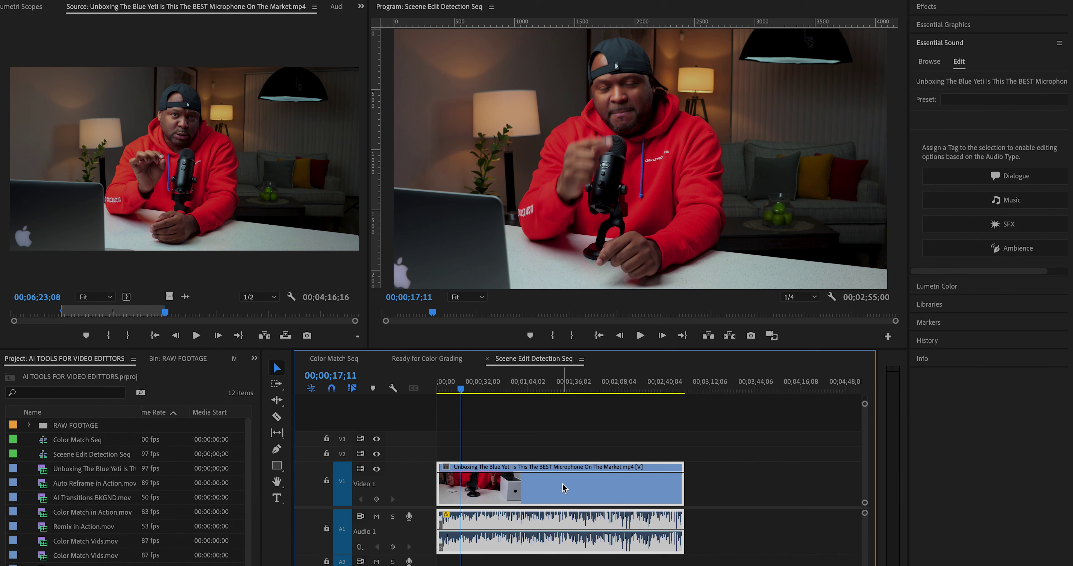
- Run Scene Edit Detection on the unboxing clip, applying cuts and creating a bin of subclips
{"action": "right_click", "coordinate": [562, 488]}
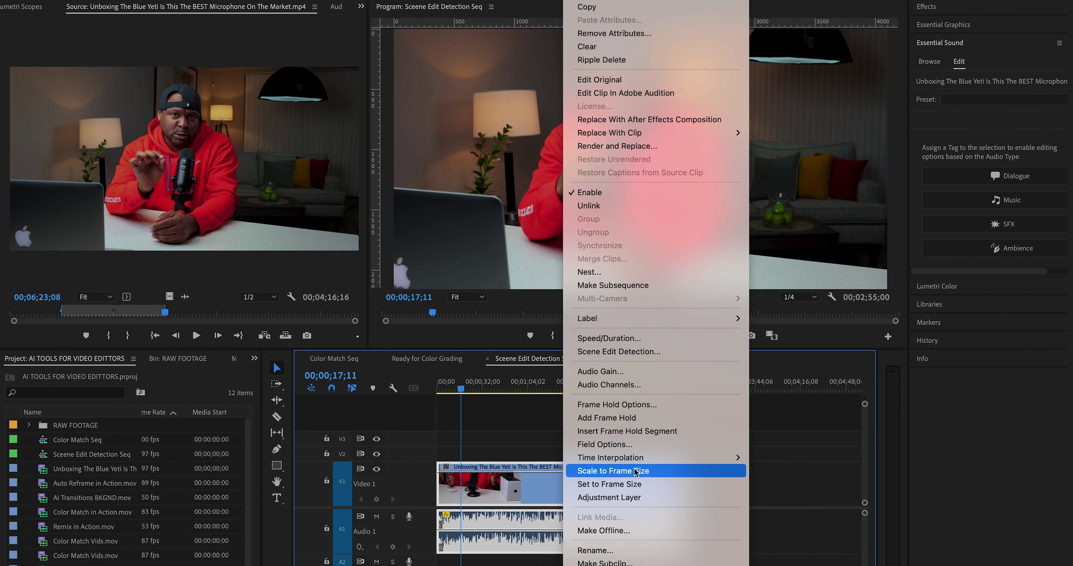
{"action": "left_click", "coordinate": [622, 354]}
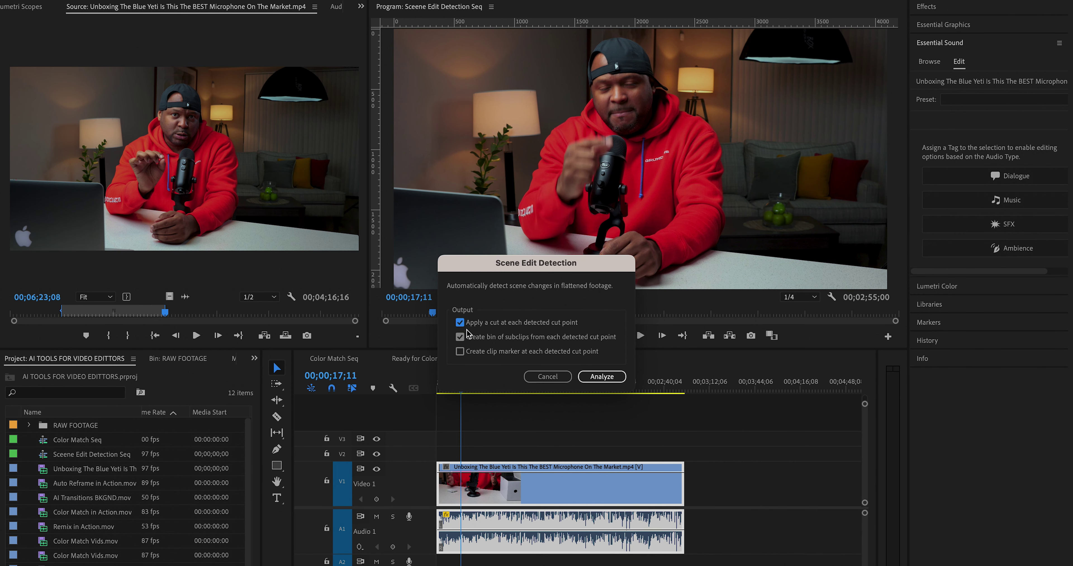
{"action": "left_click", "coordinate": [601, 377]}
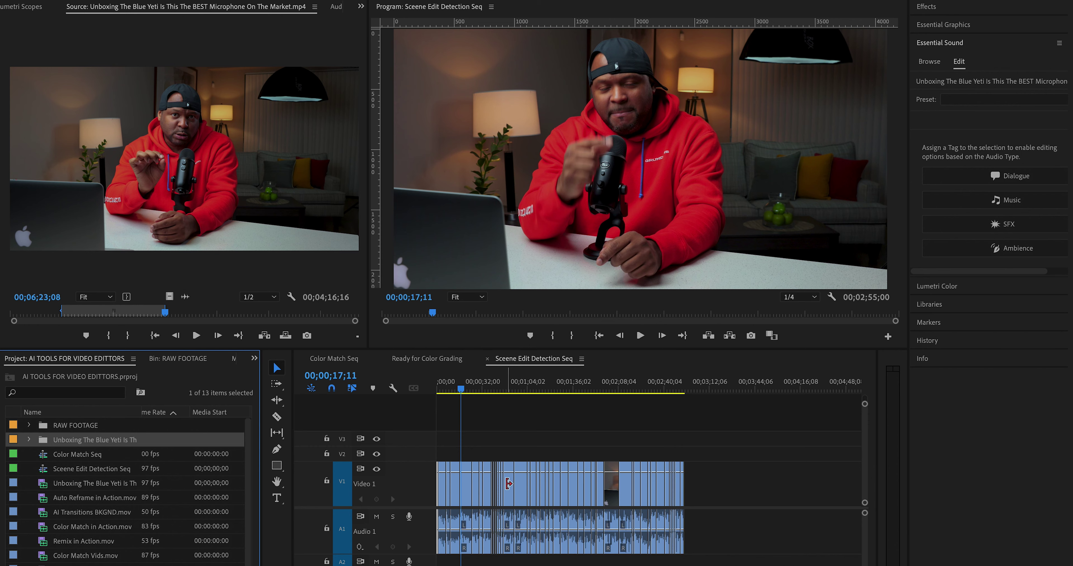
- Zoom the timeline in and select the newly cut clips to inspect the detected cuts
{"action": "key", "text": "equal"}
{"action": "left_click", "coordinate": [517, 487]}
{"action": "left_click", "coordinate": [517, 493]}
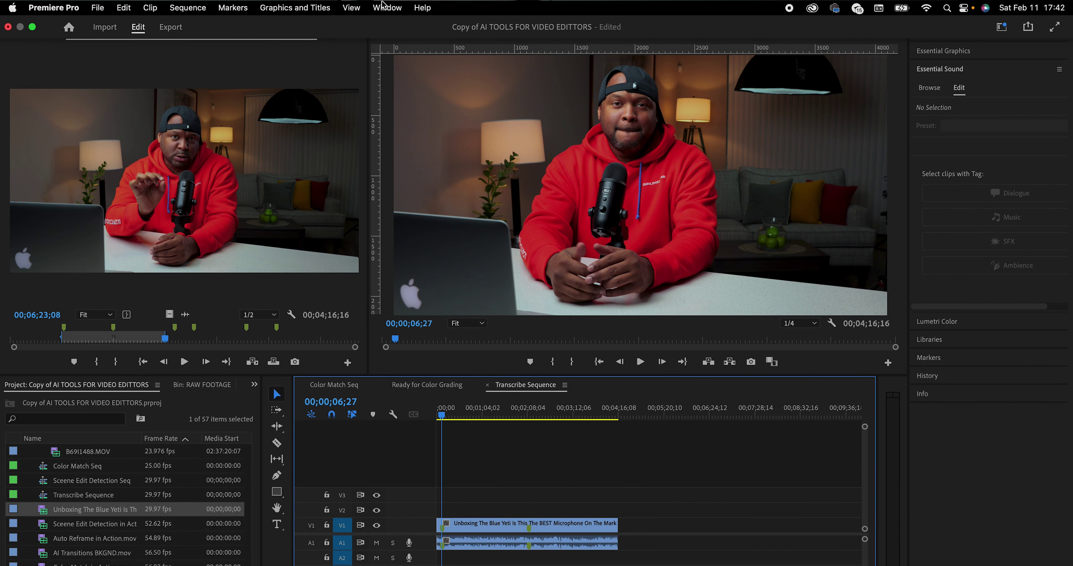
{"action": "left_click", "coordinate": [385, 8]}
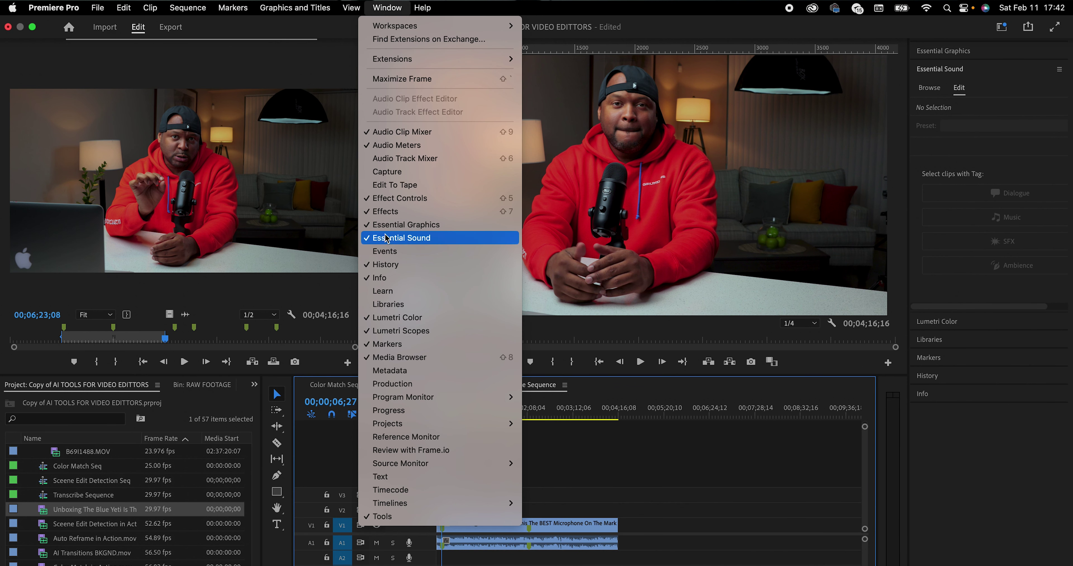
- Transcribe the Transcribe Sequence from the Text panel's Transcript view
{"action": "left_click", "coordinate": [392, 477]}
{"action": "left_click", "coordinate": [81, 87]}
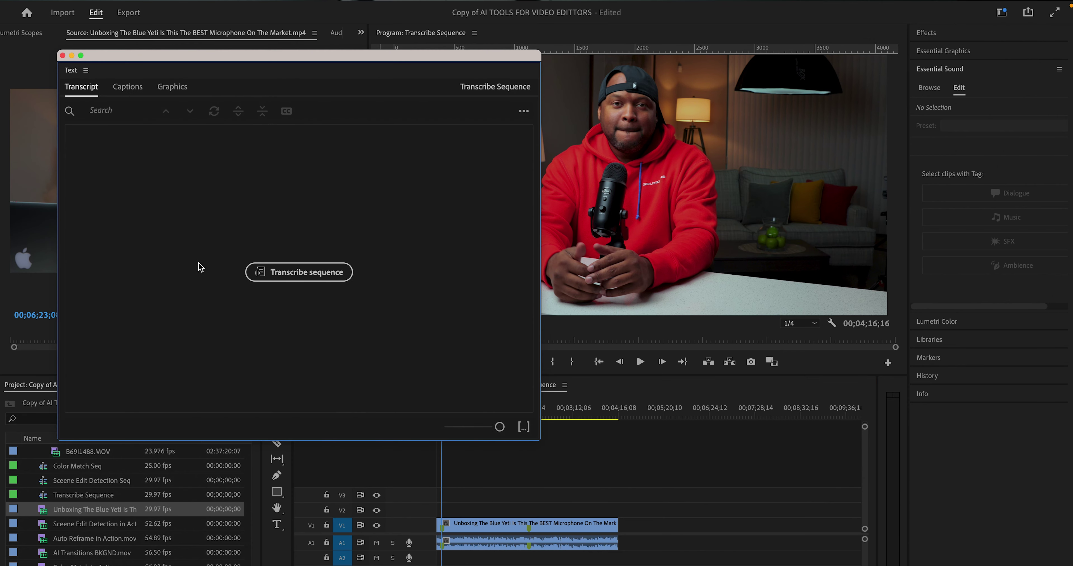
{"action": "left_click", "coordinate": [314, 278]}
{"action": "left_click", "coordinate": [643, 484]}
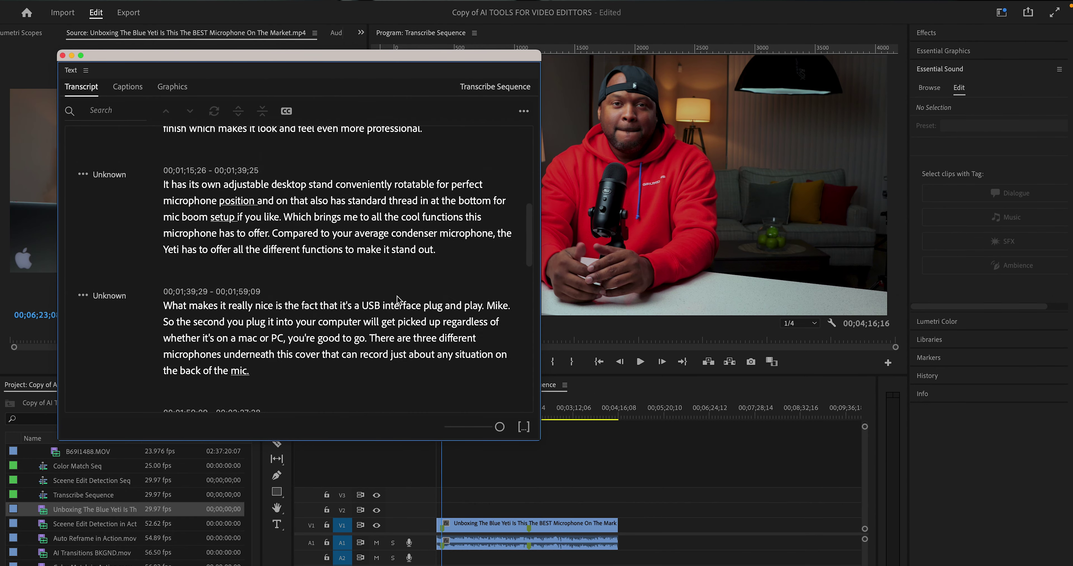
- Create Subtitle captions from the transcription, then make the transcript paragraph at 'Yeti' editable
{"action": "left_click", "coordinate": [127, 88]}
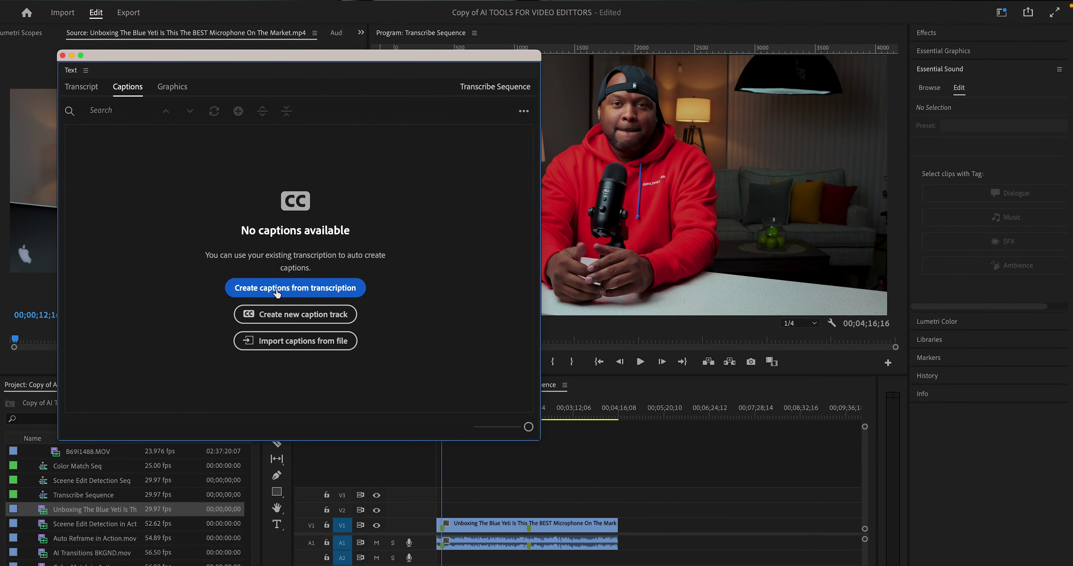
{"action": "left_click", "coordinate": [300, 289]}
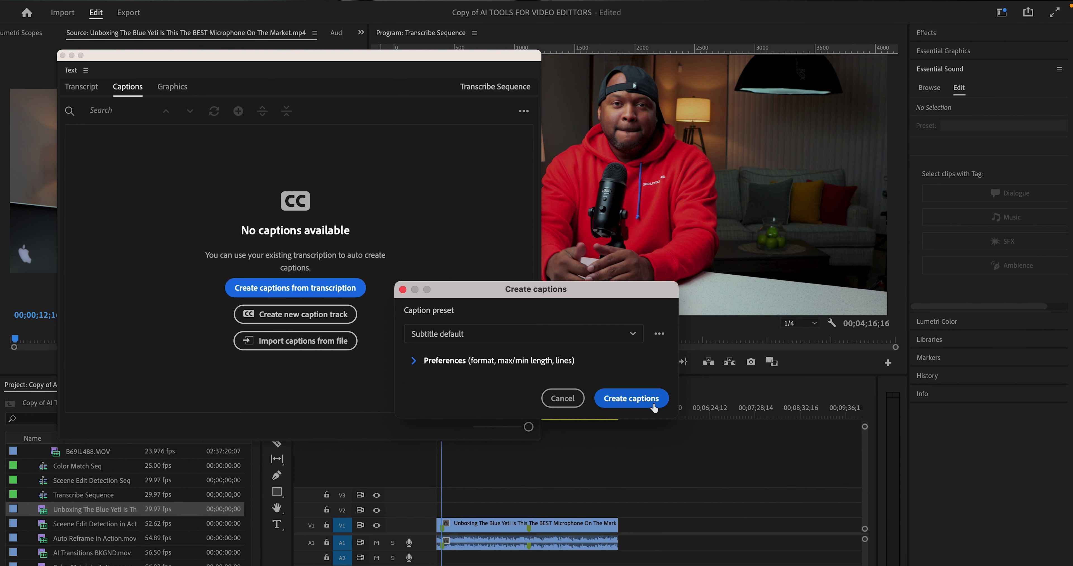
{"action": "left_click", "coordinate": [631, 399]}
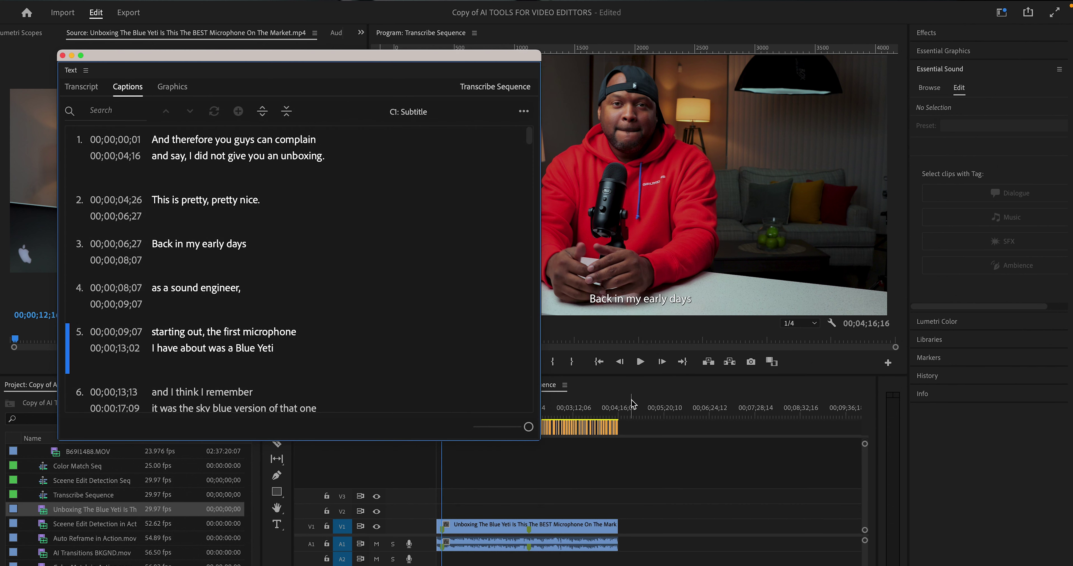
{"action": "scroll", "coordinate": [408, 259], "scroll_direction": "down", "scroll_amount": 20}
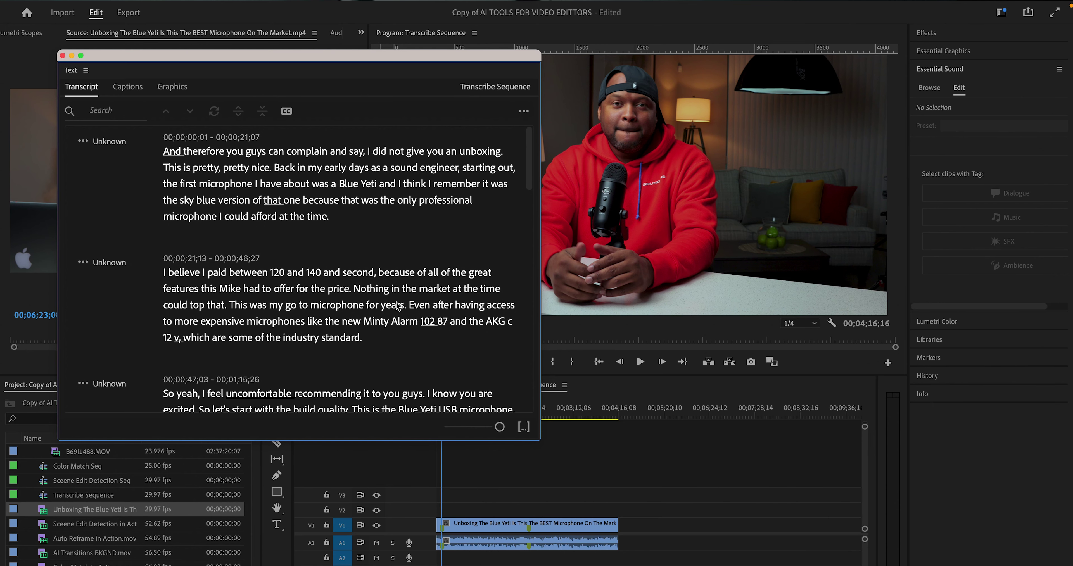
{"action": "double_click", "coordinate": [365, 183]}
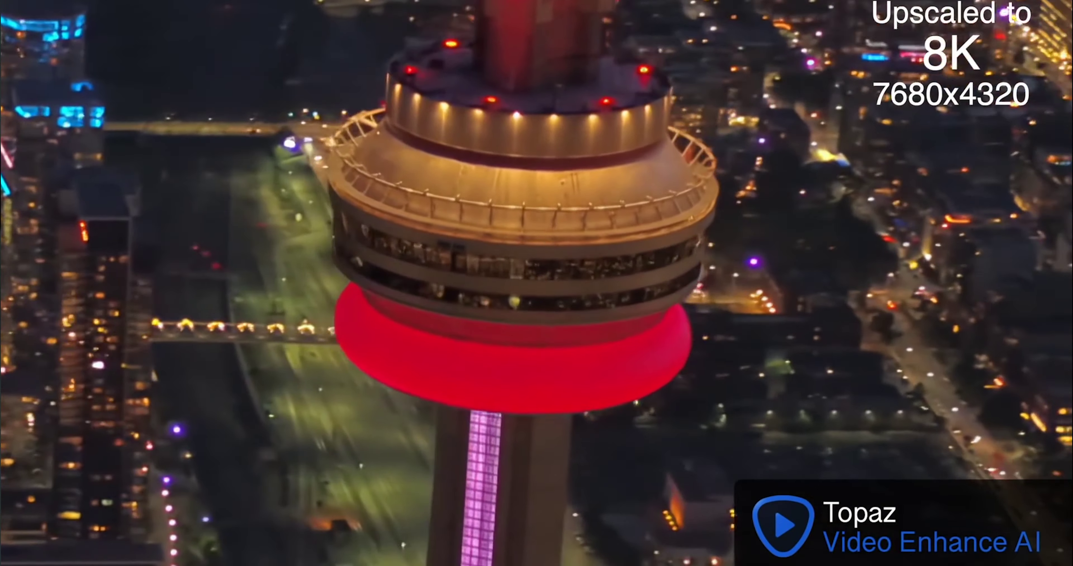
- Load the aerial cityscape clip into Topaz Video Enhance AI
{"action": "left_click", "coordinate": [661, 308]}
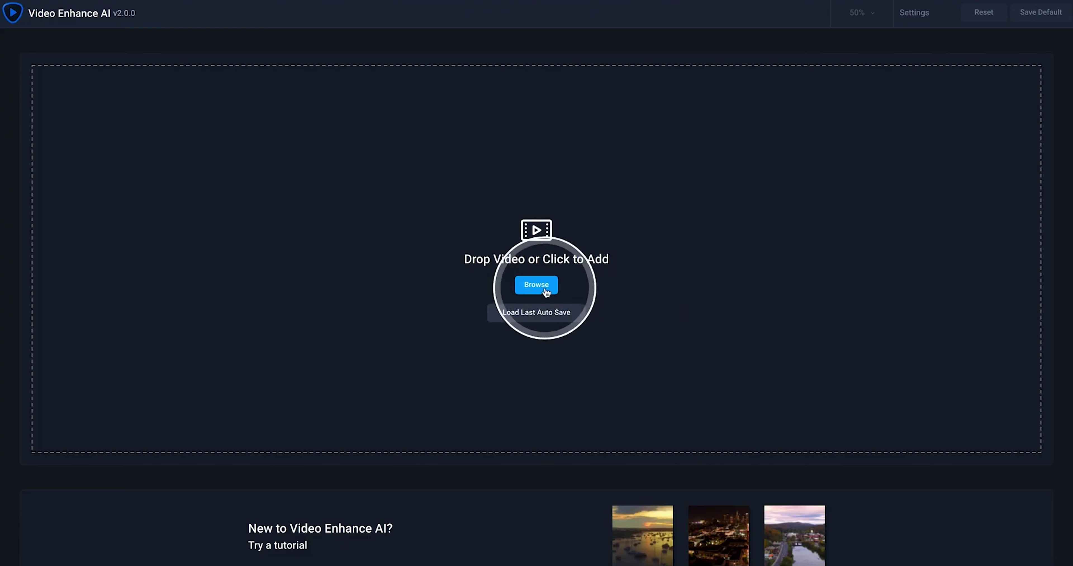
{"action": "left_click", "coordinate": [546, 293]}
{"action": "double_click", "coordinate": [426, 63]}
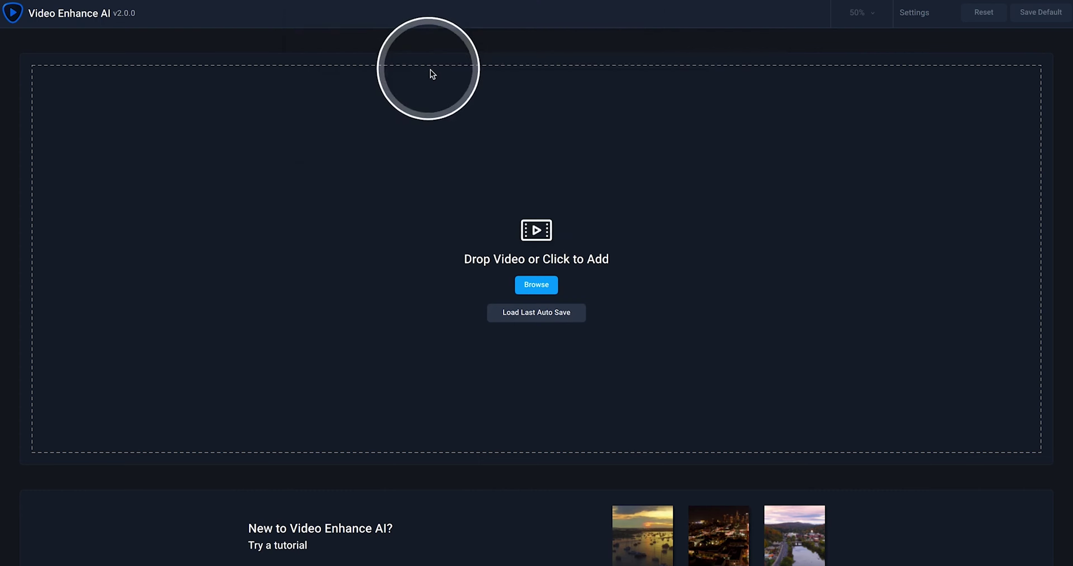
- Choose the Artemis Medium Quality model and keep 4K UHD 3840x2160 output size
{"action": "left_click", "coordinate": [1021, 59]}
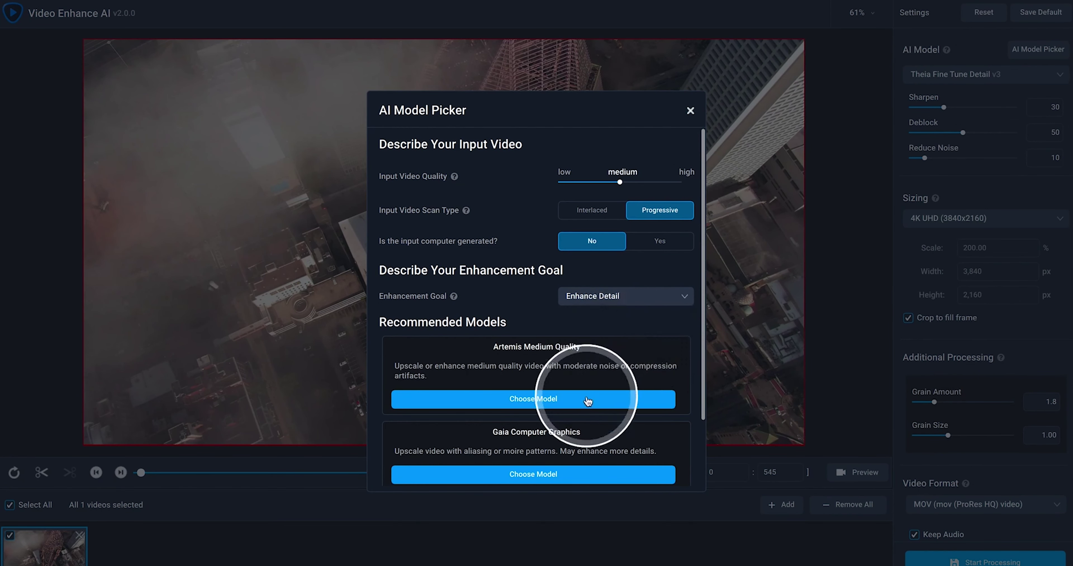
{"action": "left_click", "coordinate": [589, 397]}
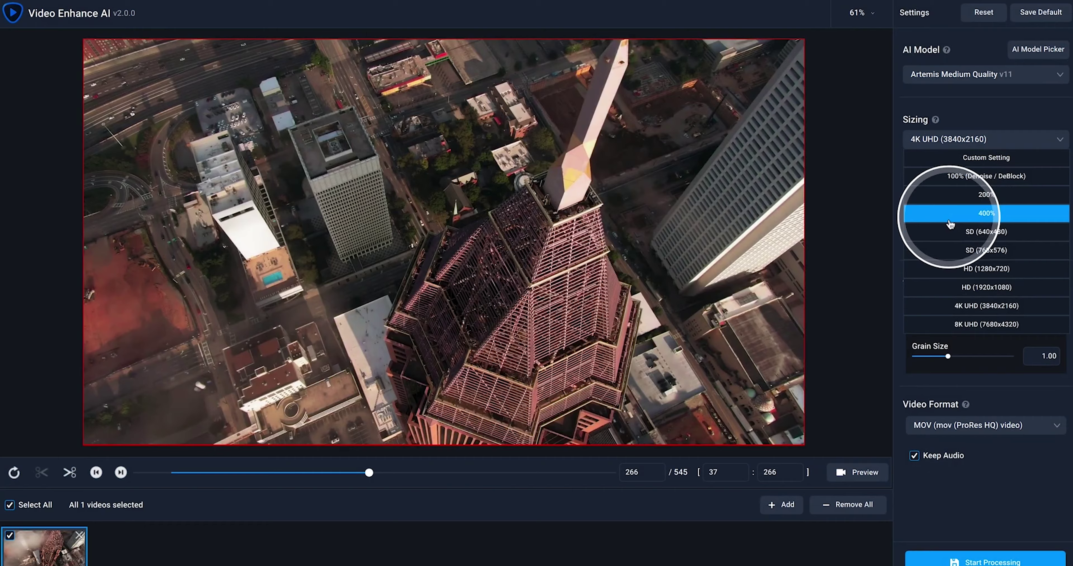
{"action": "left_click", "coordinate": [937, 306]}
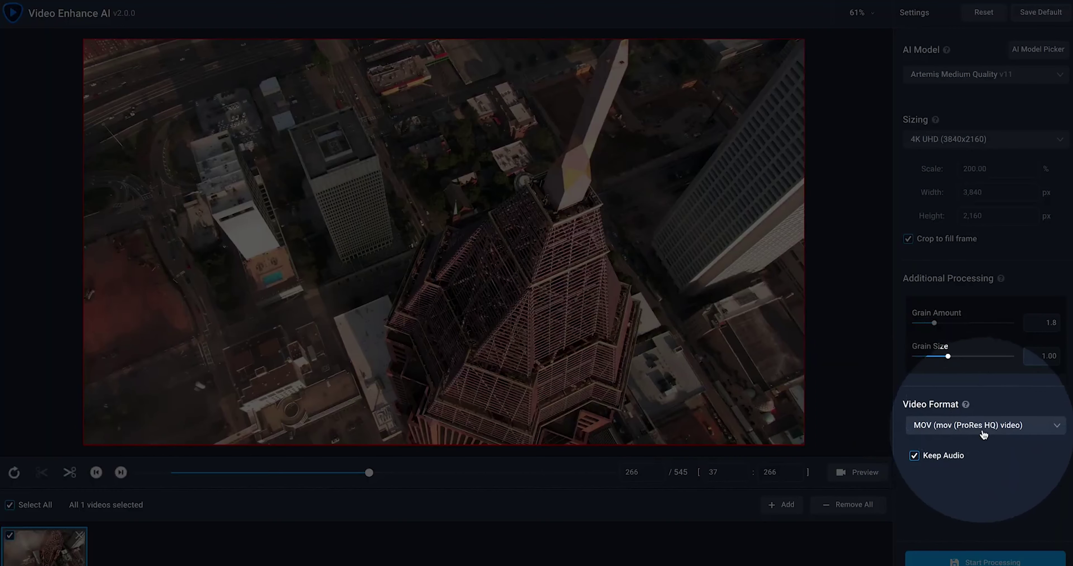
{"action": "left_click", "coordinate": [985, 431]}
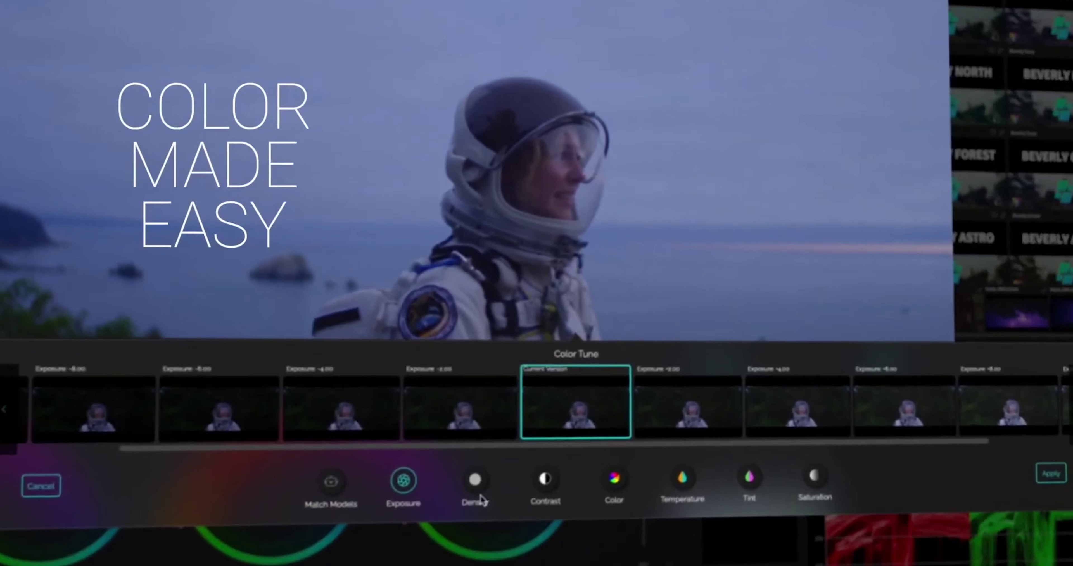
- Preview Density and Contrast variations, apply the Kodak 7213 look, then pick Fuji 8503 JP
{"action": "left_click", "coordinate": [475, 481]}
{"action": "left_click", "coordinate": [545, 479]}
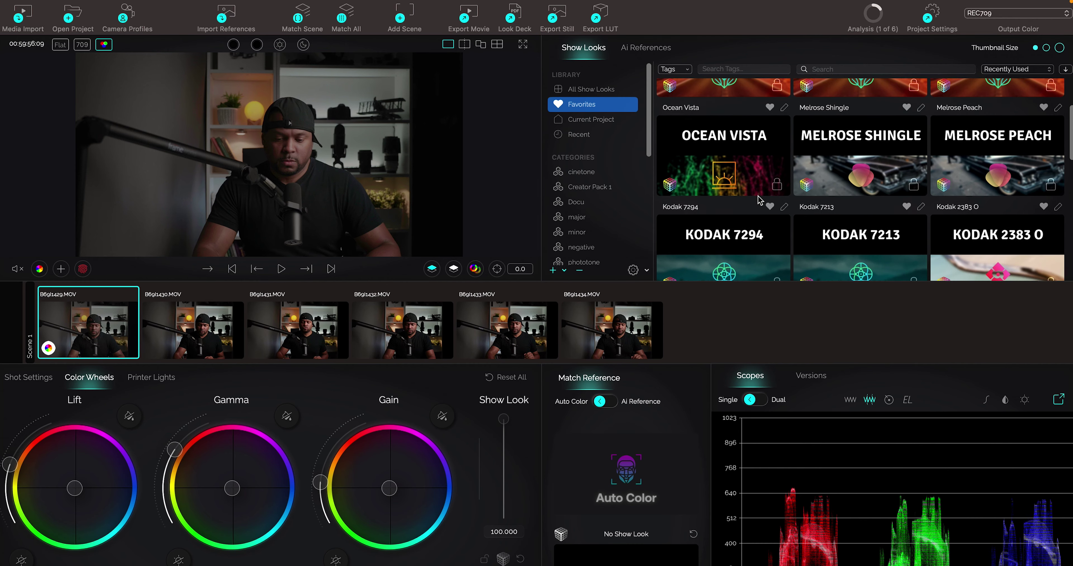
{"action": "scroll", "coordinate": [759, 200], "scroll_direction": "down", "scroll_amount": 3}
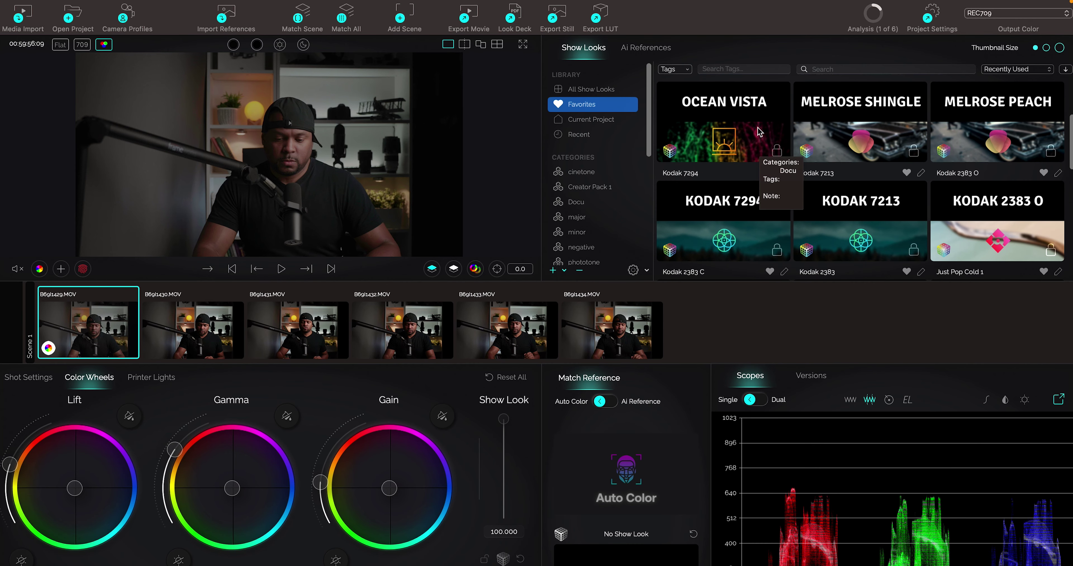
{"action": "left_click", "coordinate": [842, 236]}
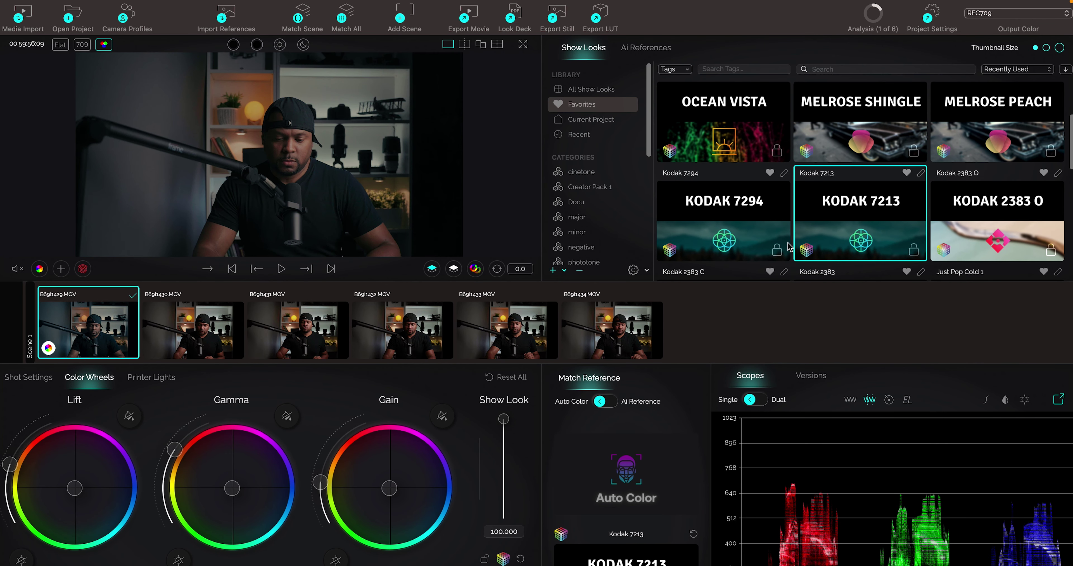
{"action": "scroll", "coordinate": [900, 228], "scroll_direction": "down", "scroll_amount": 3}
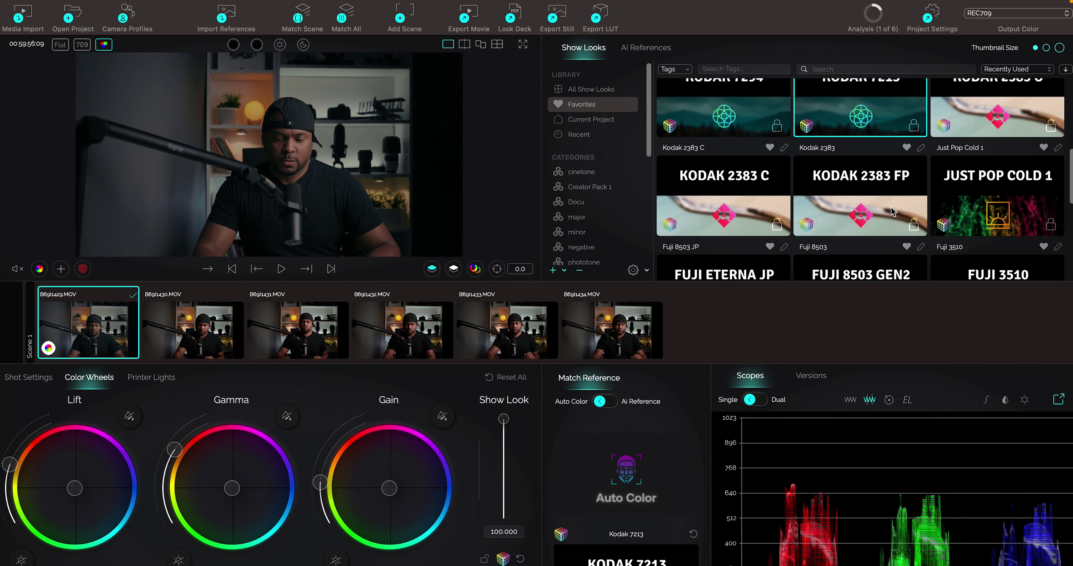
{"action": "scroll", "coordinate": [750, 221], "scroll_direction": "down", "scroll_amount": 3}
{"action": "left_click", "coordinate": [748, 225]}
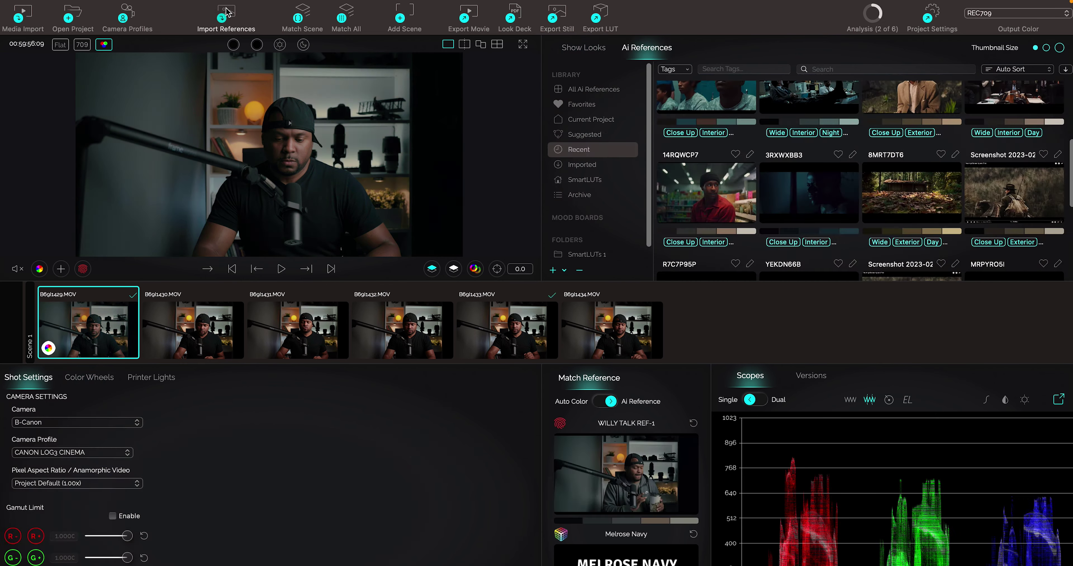
- Import all stills from PUT AWAY > REFRENCES as AI references and view the Imported library
{"action": "left_click", "coordinate": [226, 17]}
{"action": "double_click", "coordinate": [441, 317]}
{"action": "scroll", "coordinate": [644, 404], "scroll_direction": "down", "scroll_amount": 5}
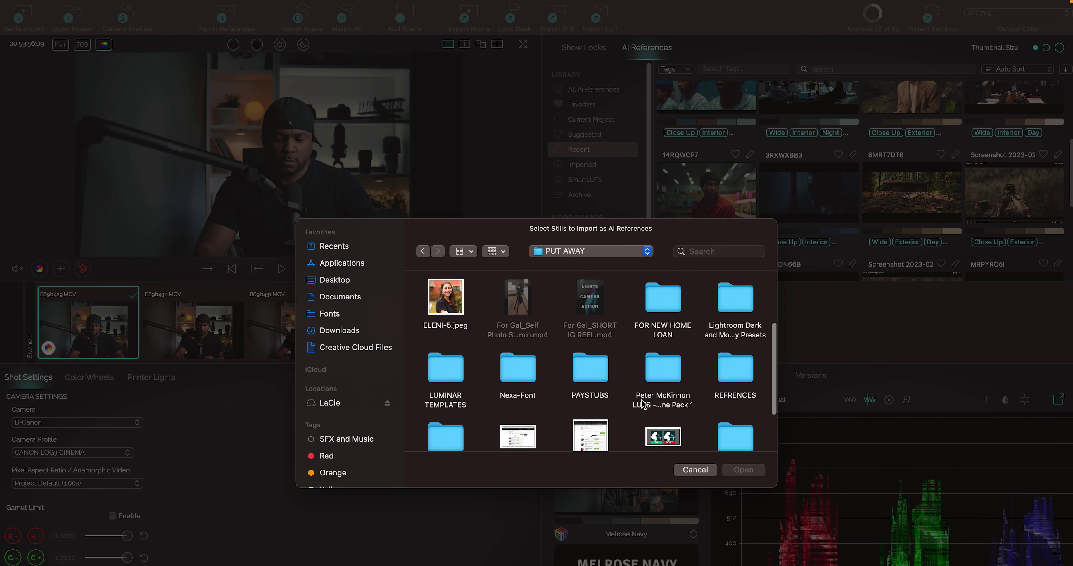
{"action": "double_click", "coordinate": [736, 297]}
{"action": "left_click_drag", "start_coordinate": [454, 284], "coordinate": [755, 464]}
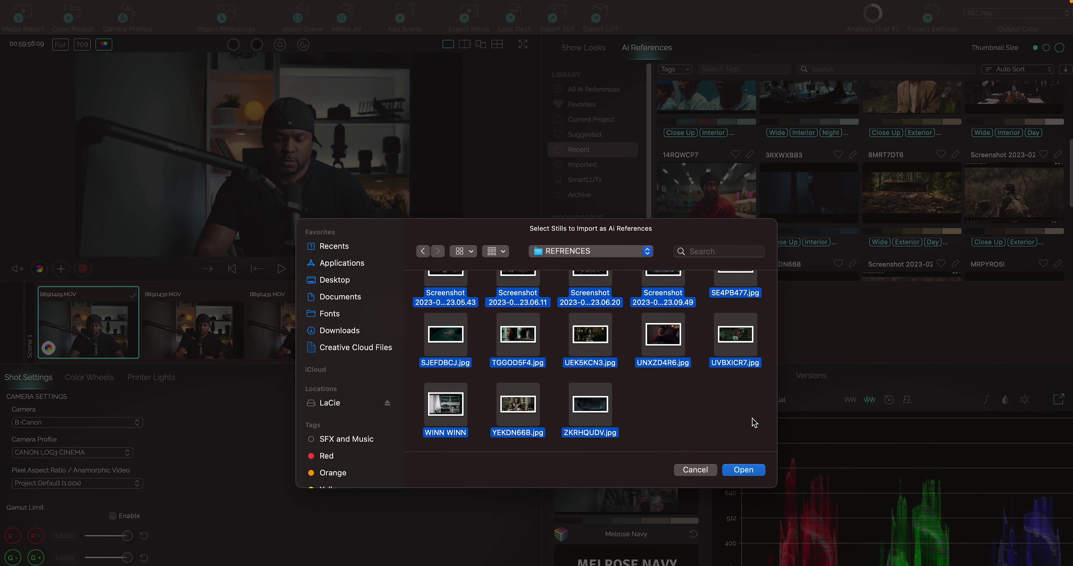
{"action": "left_click", "coordinate": [744, 469]}
{"action": "left_click", "coordinate": [583, 167]}
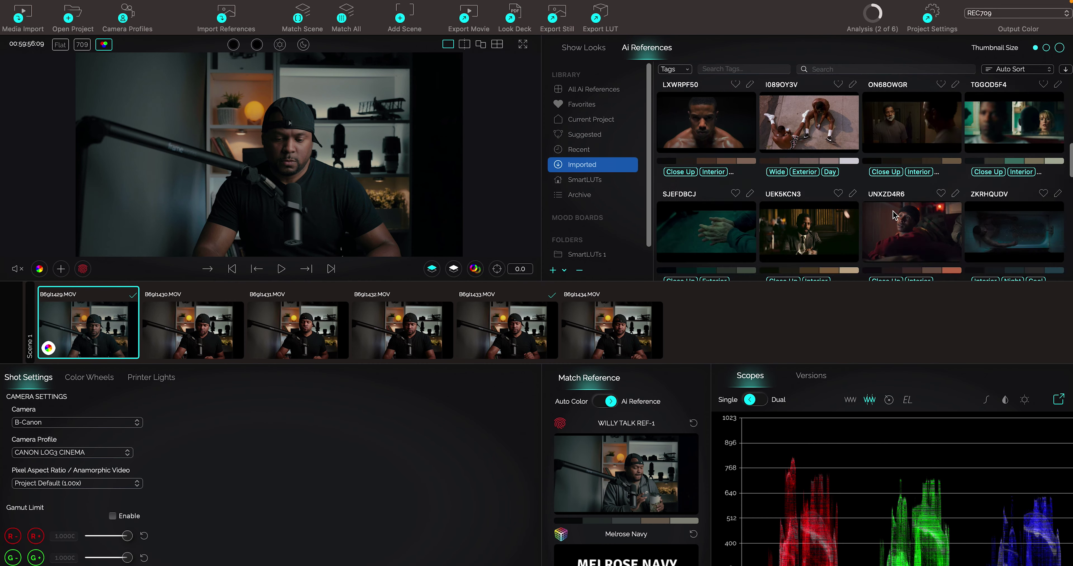